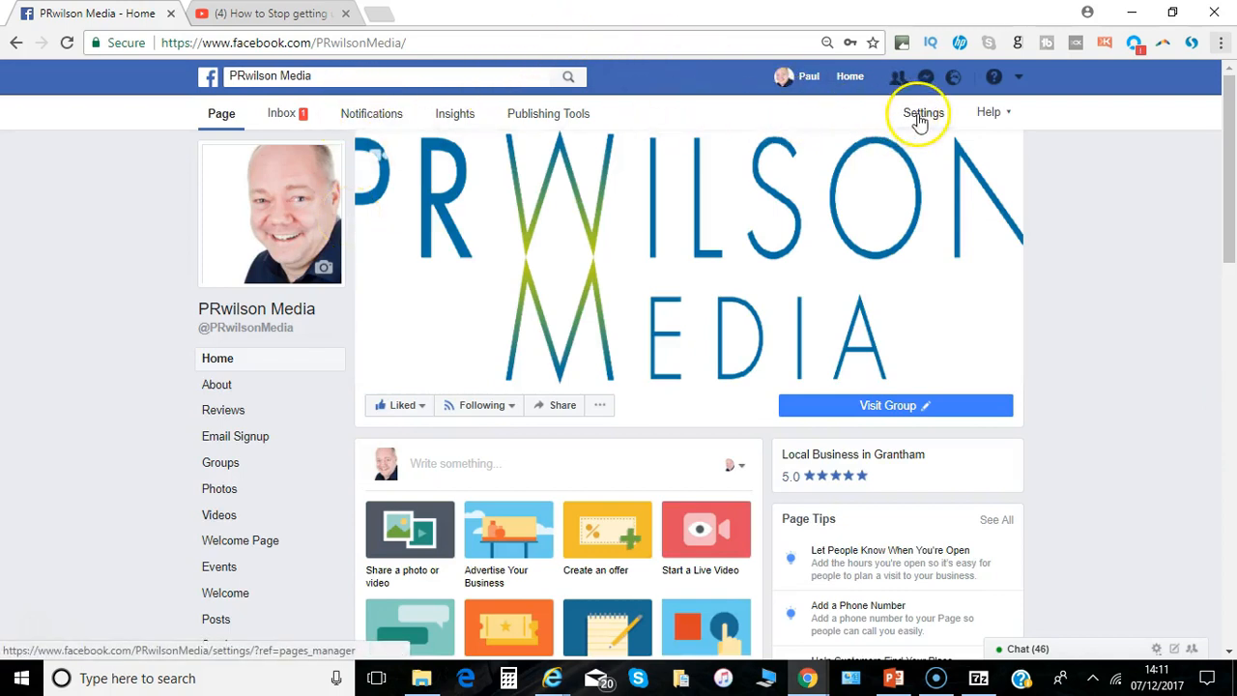
# Open the Page's settings and enlarge the browser view to 125%
pyautogui.scroll(-3, 920, 121)
pyautogui.click(920, 121)
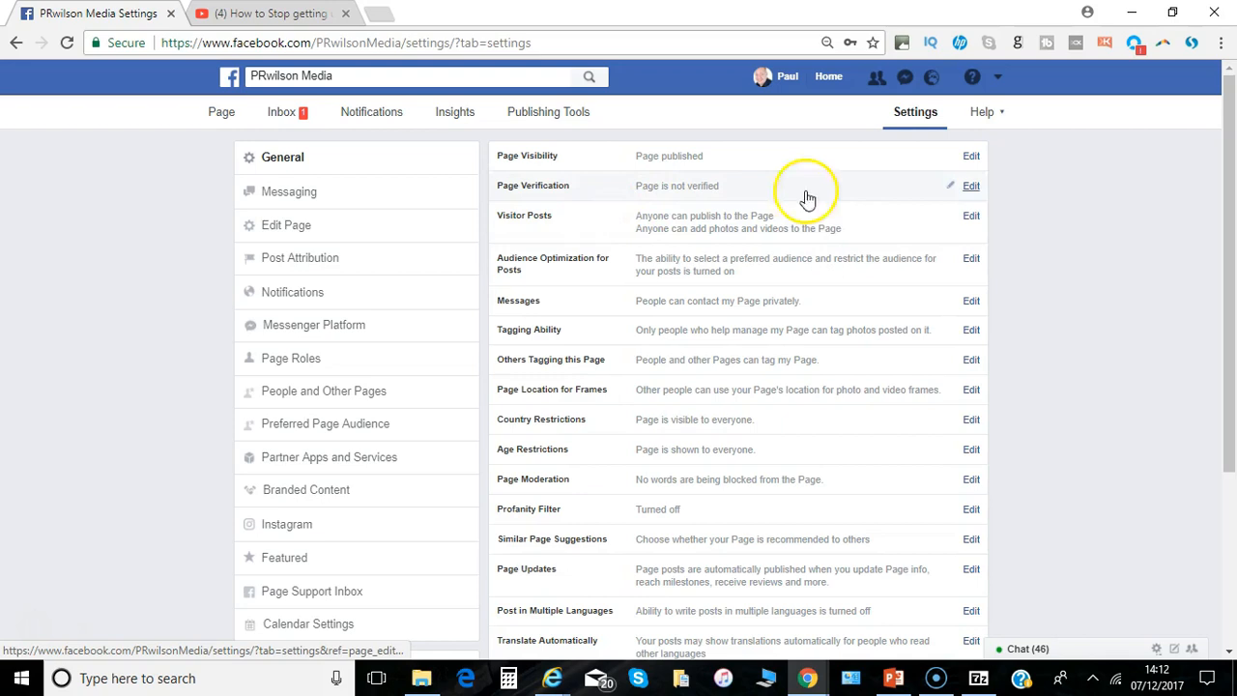
pyautogui.click(1221, 43)
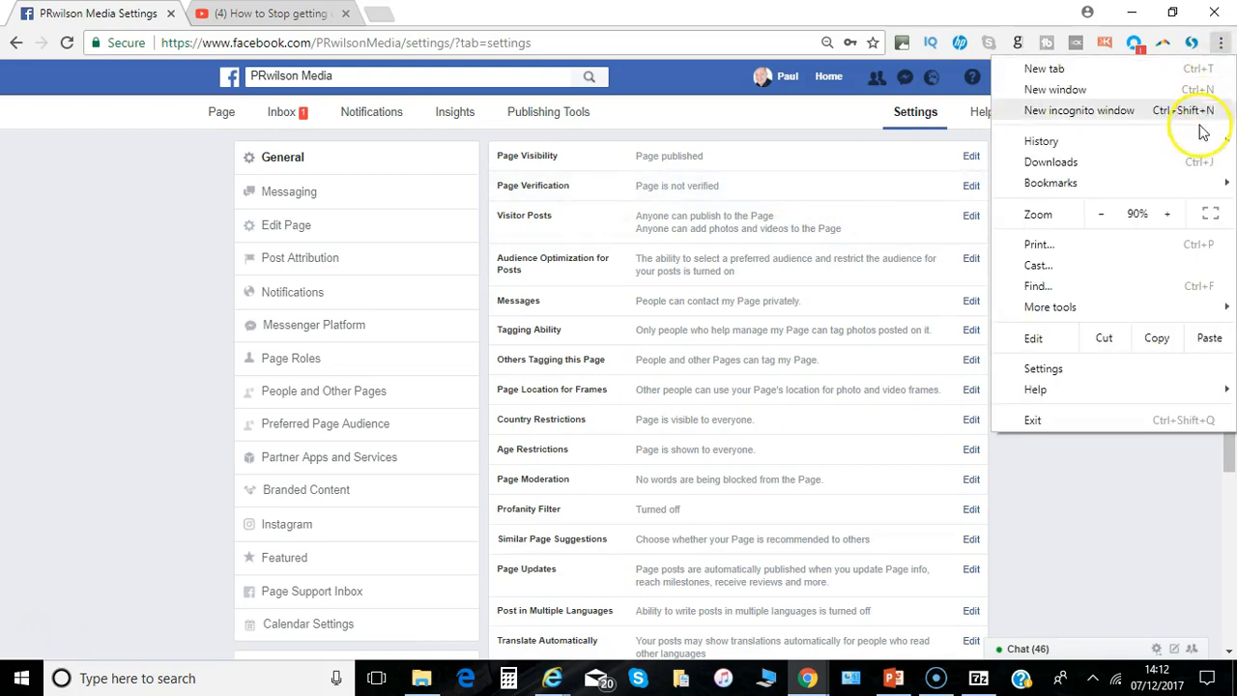
pyautogui.click(1167, 214)
pyautogui.click(1167, 214)
pyautogui.click(1167, 214)
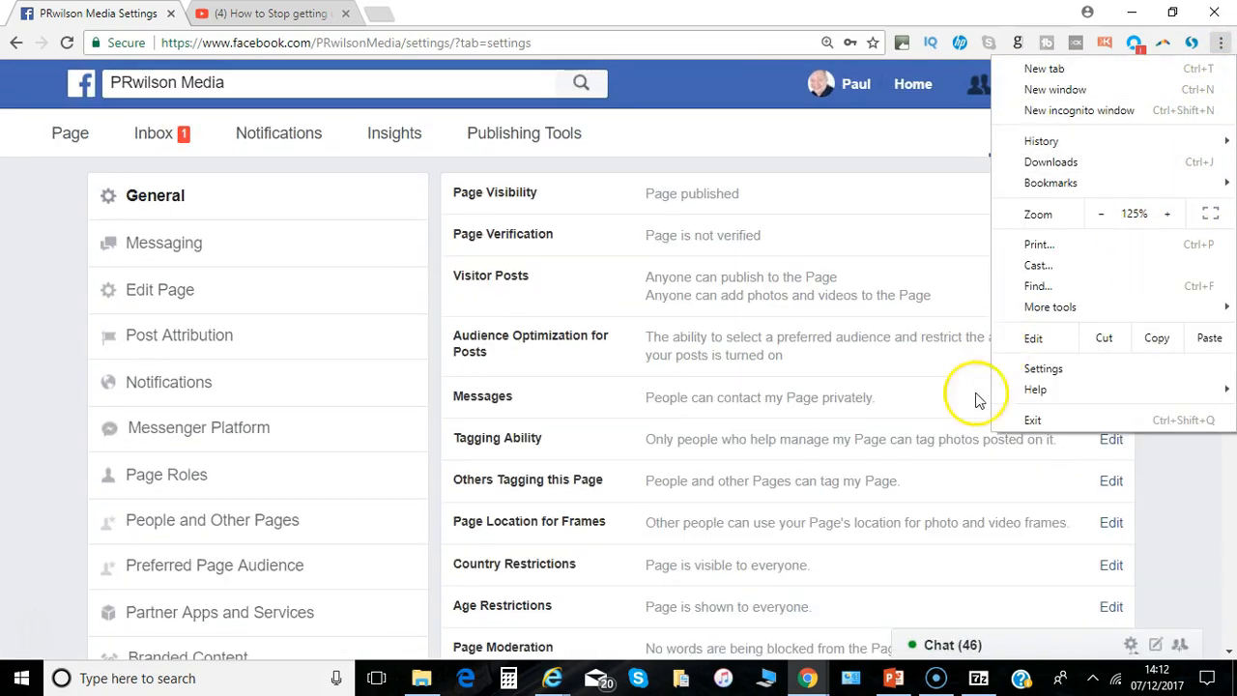
pyautogui.click(911, 361)
pyautogui.moveTo(1156, 407); pyautogui.dragTo(1138, 249)
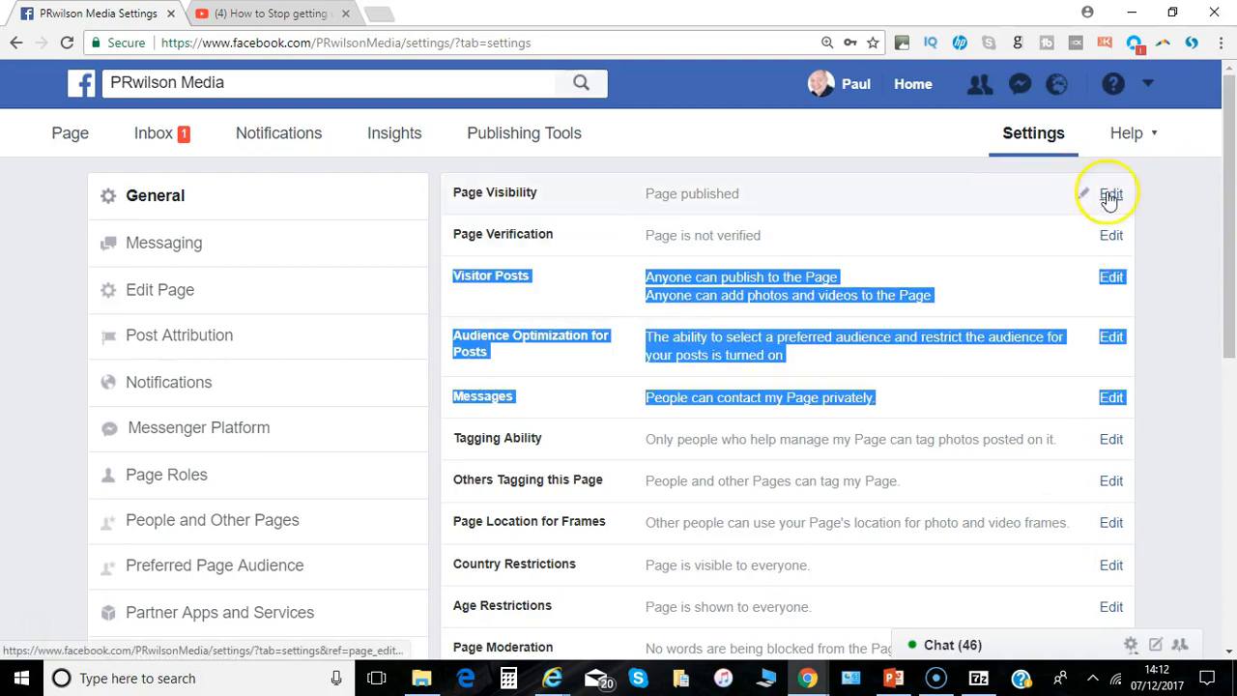
pyautogui.click(1179, 205)
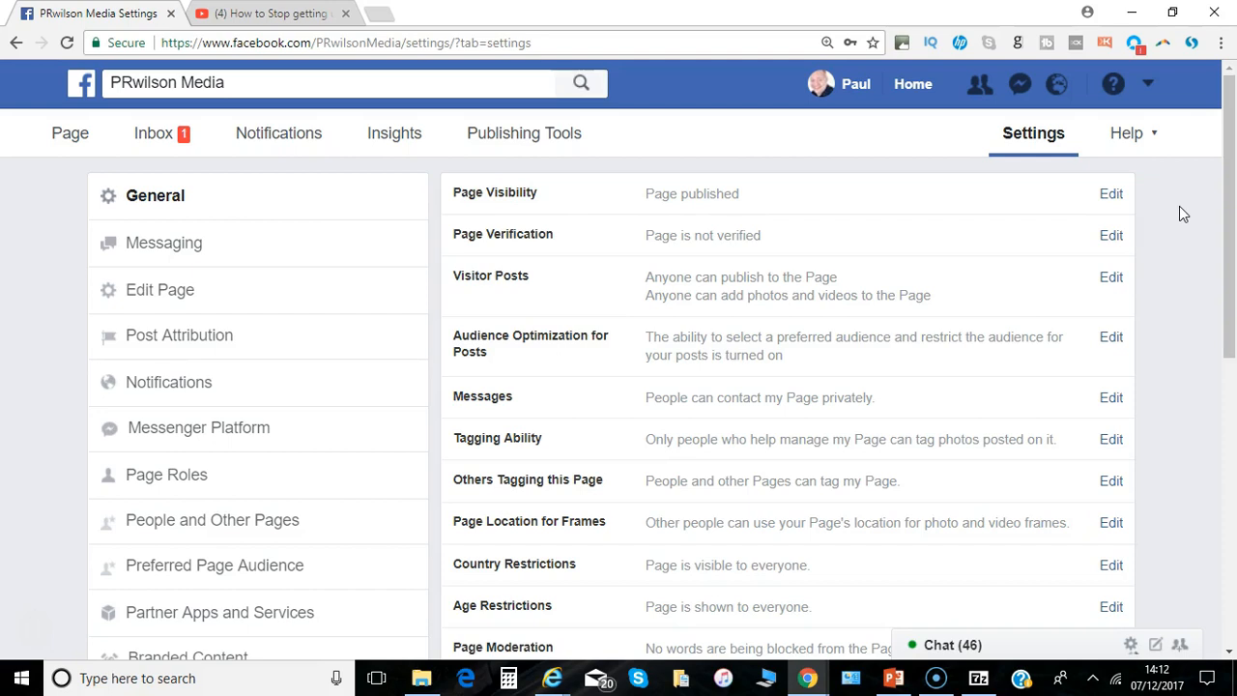
# Review the Page Visibility options and the phone number form for verifying the Page, closing both without changes
pyautogui.click(1114, 196)
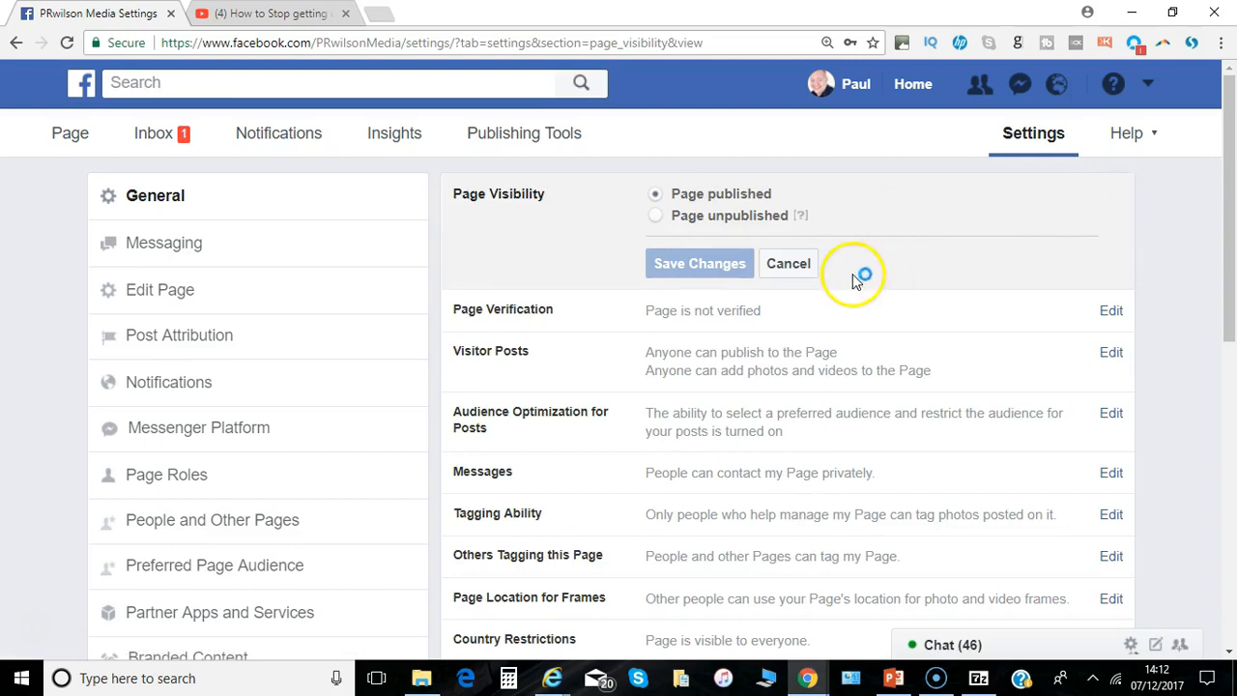
pyautogui.click(789, 265)
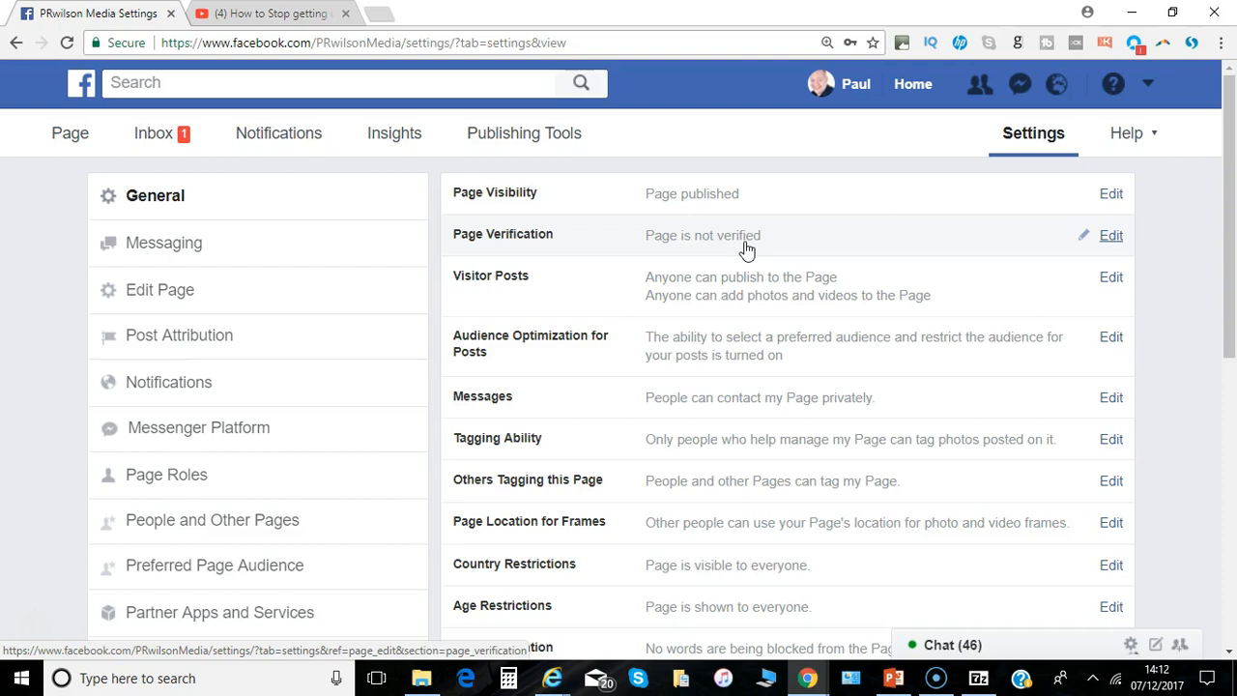
pyautogui.click(1114, 237)
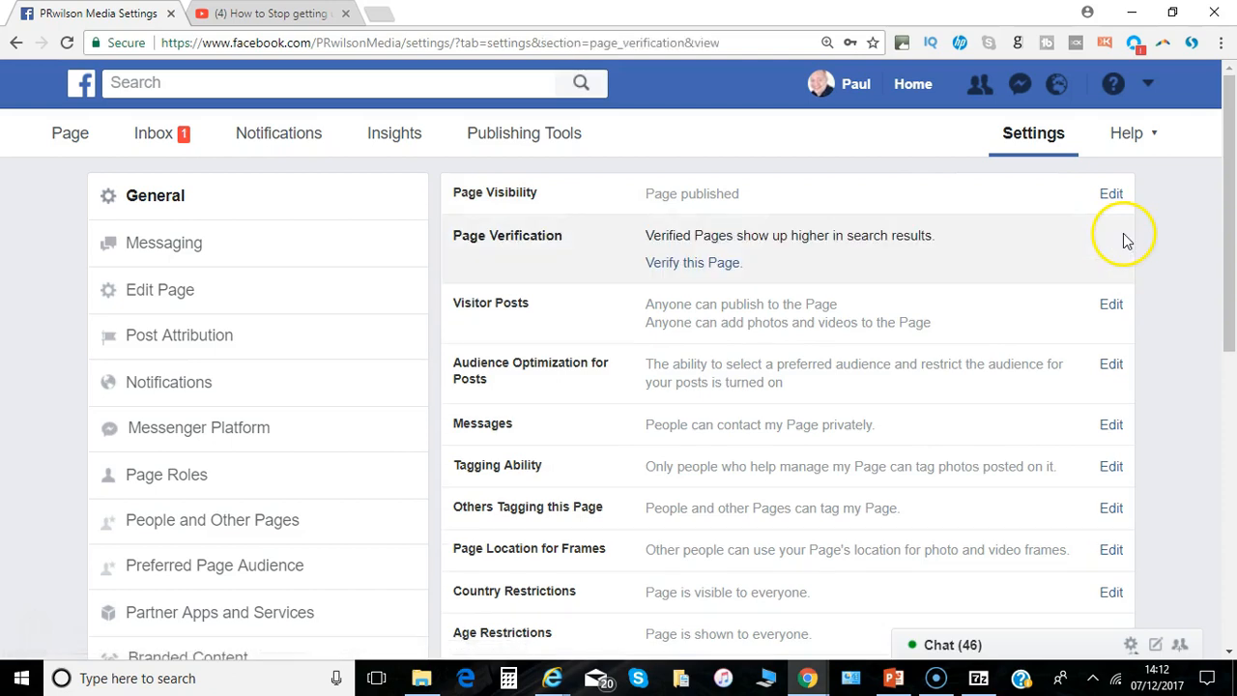
pyautogui.click(703, 265)
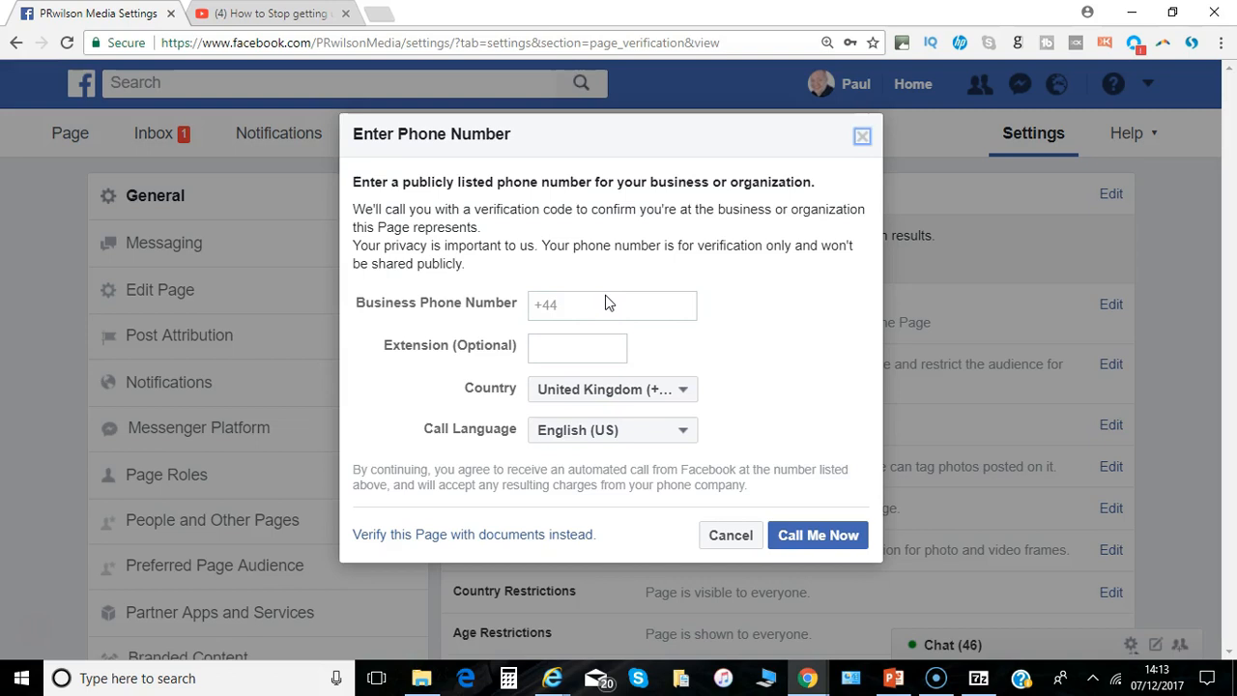
pyautogui.click(863, 138)
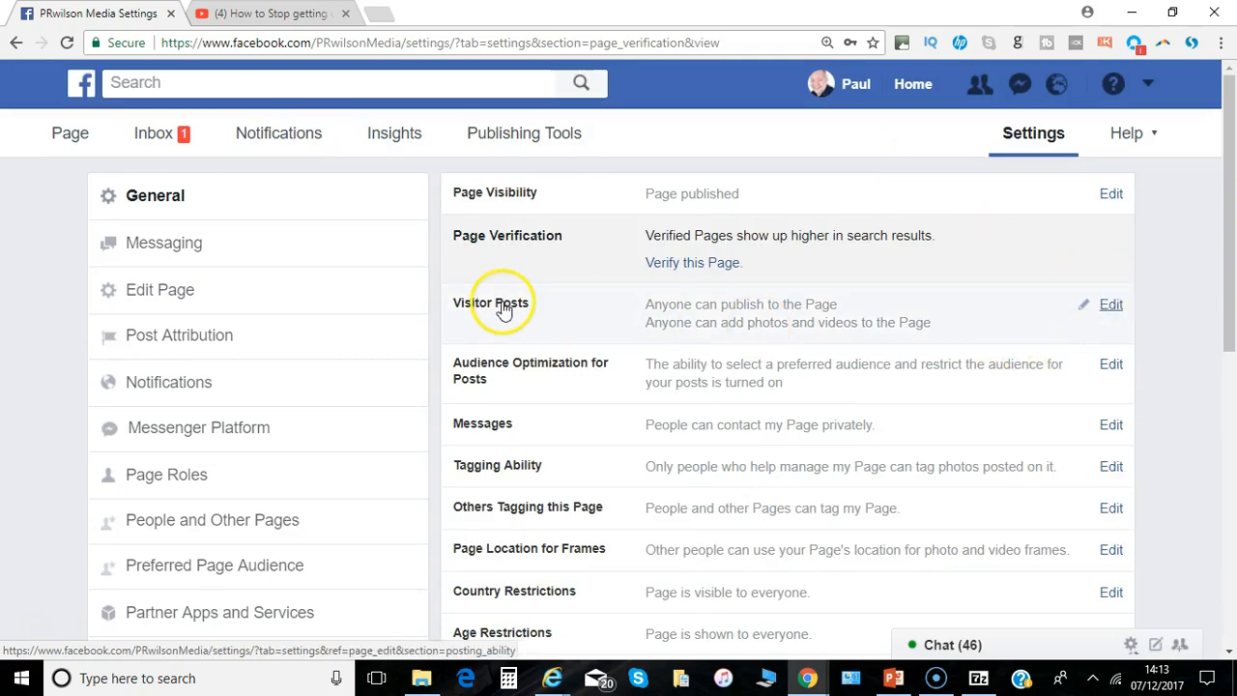
# Try the Visitor Posts options for photo and video posts, reviewing posts and disabling posts, restoring the original choices before closing
pyautogui.click(1114, 309)
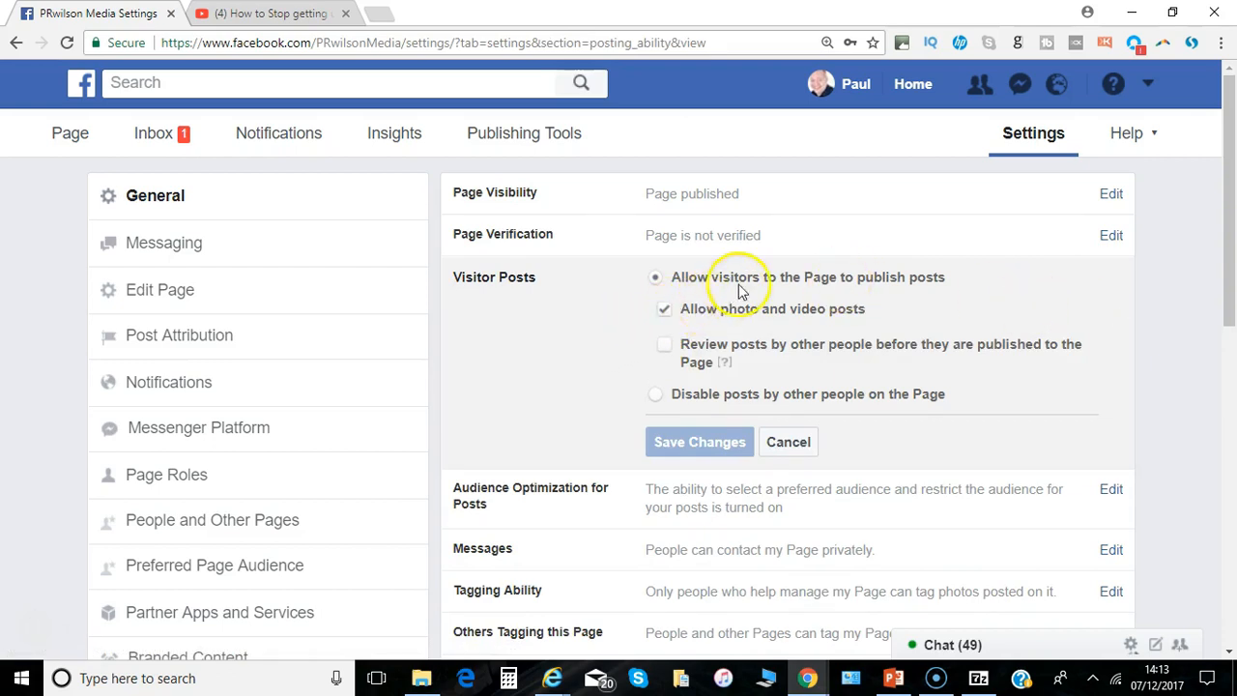
pyautogui.click(666, 311)
pyautogui.click(665, 311)
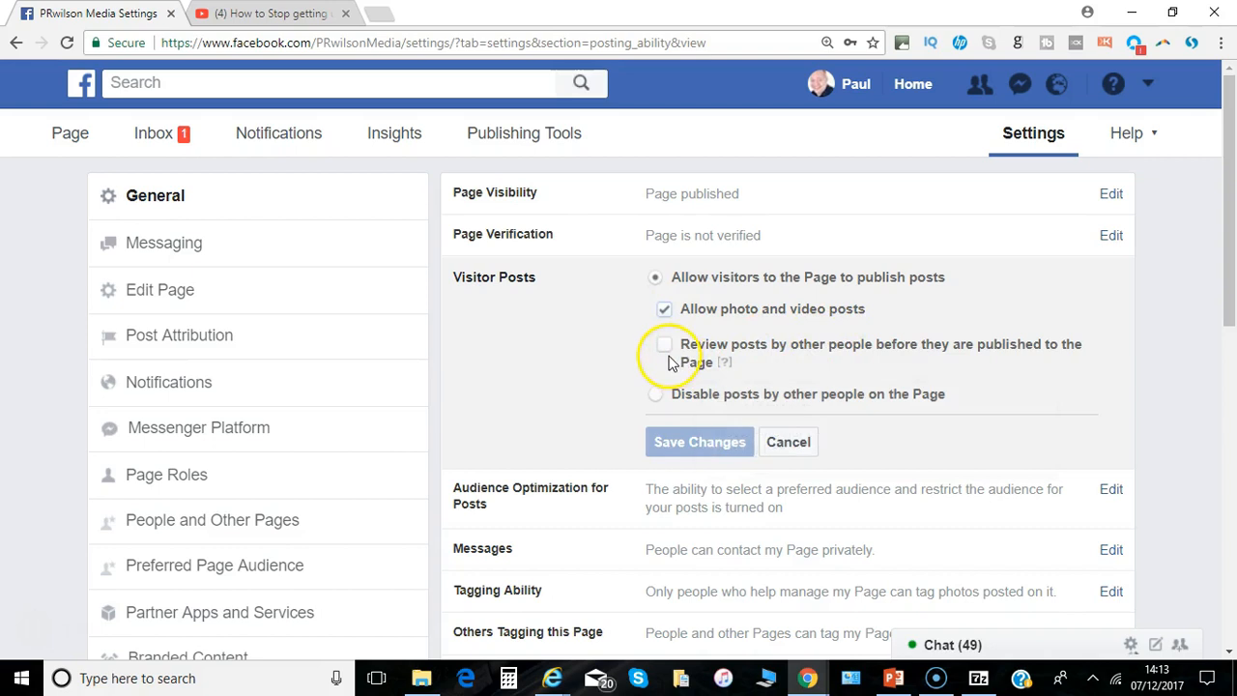
pyautogui.click(667, 312)
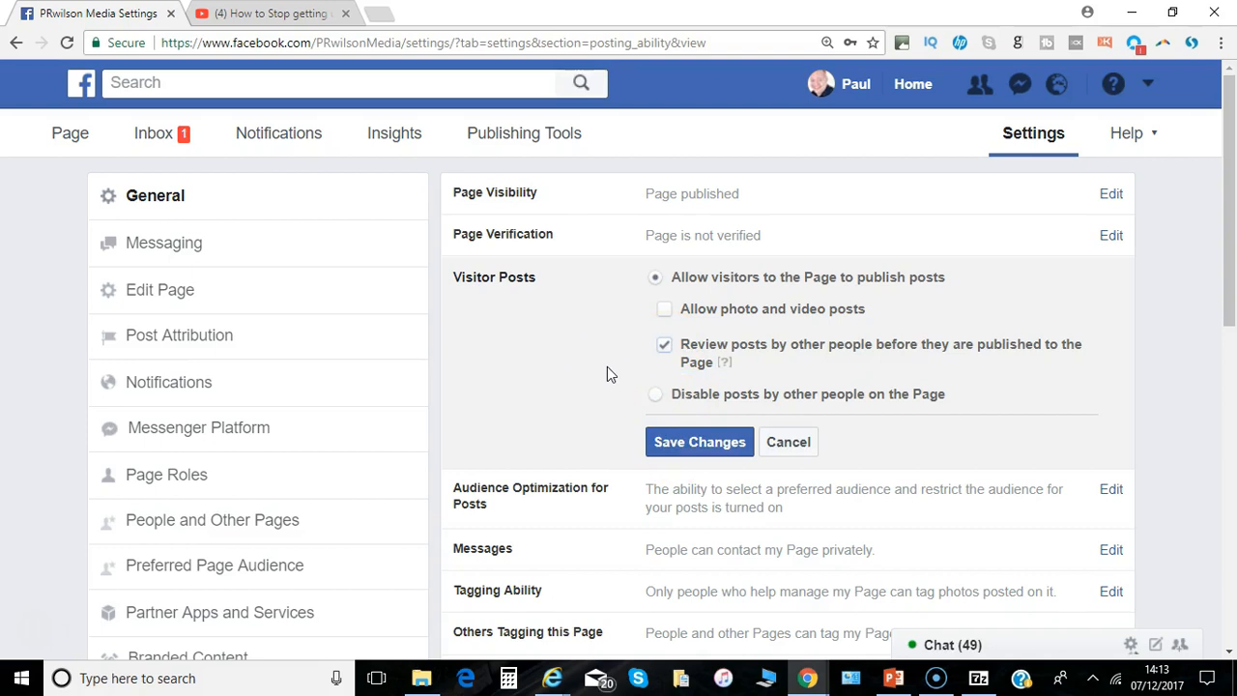
pyautogui.click(665, 349)
pyautogui.click(663, 399)
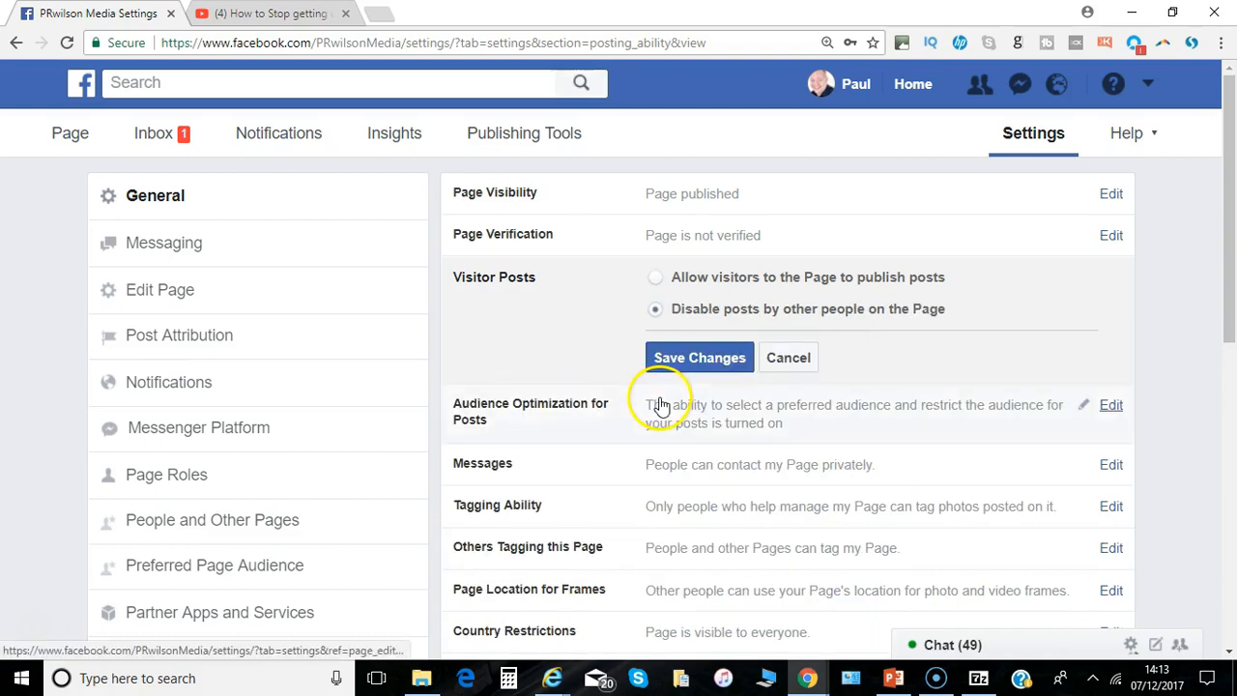
pyautogui.click(655, 278)
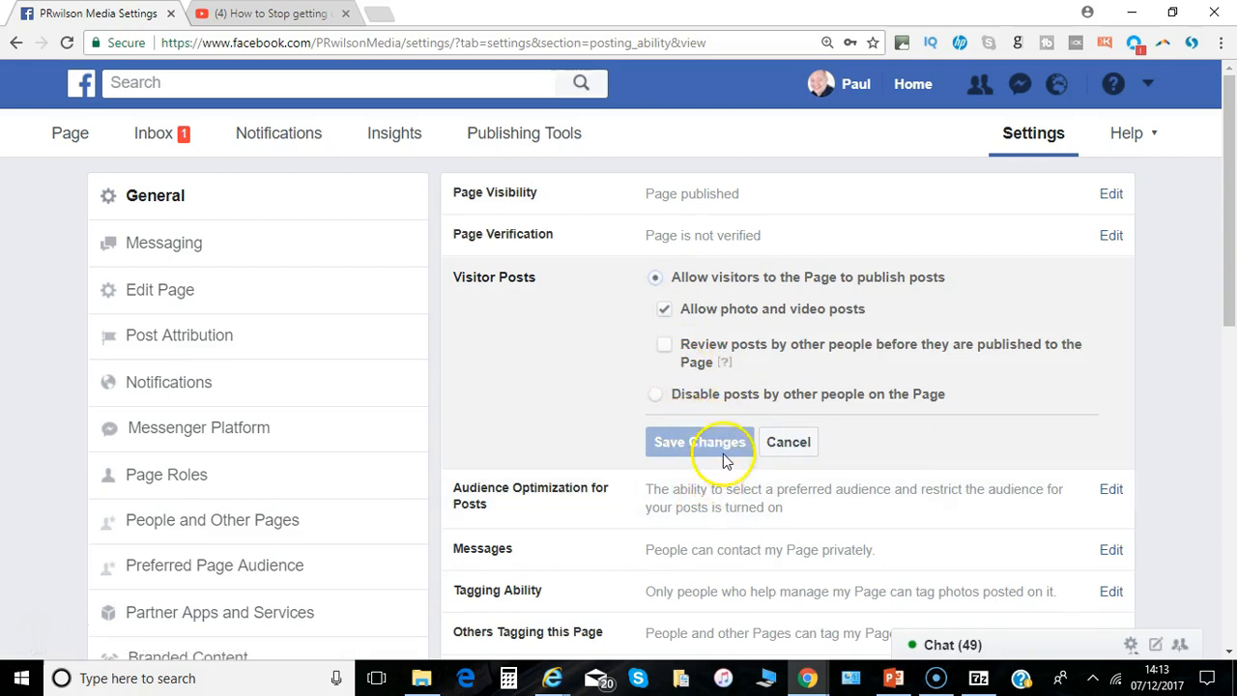
pyautogui.click(723, 449)
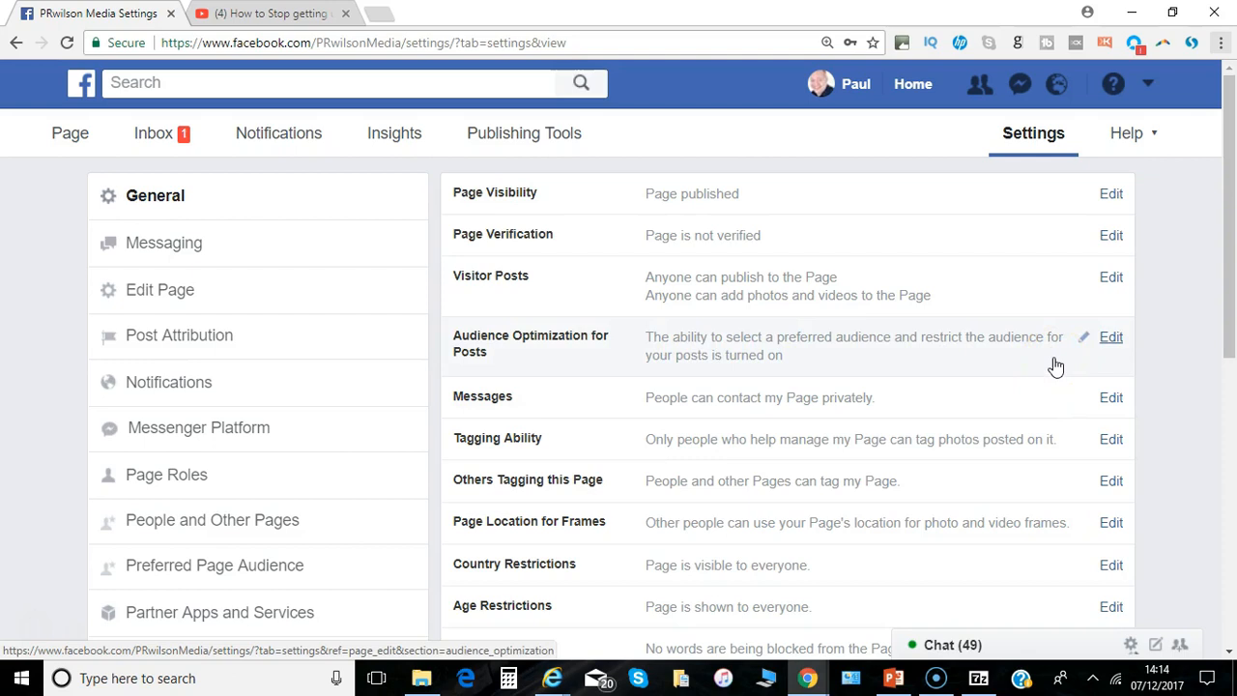
# Review the Audience Optimization for Posts and Messages options, cancelling each without changes
pyautogui.click(1111, 339)
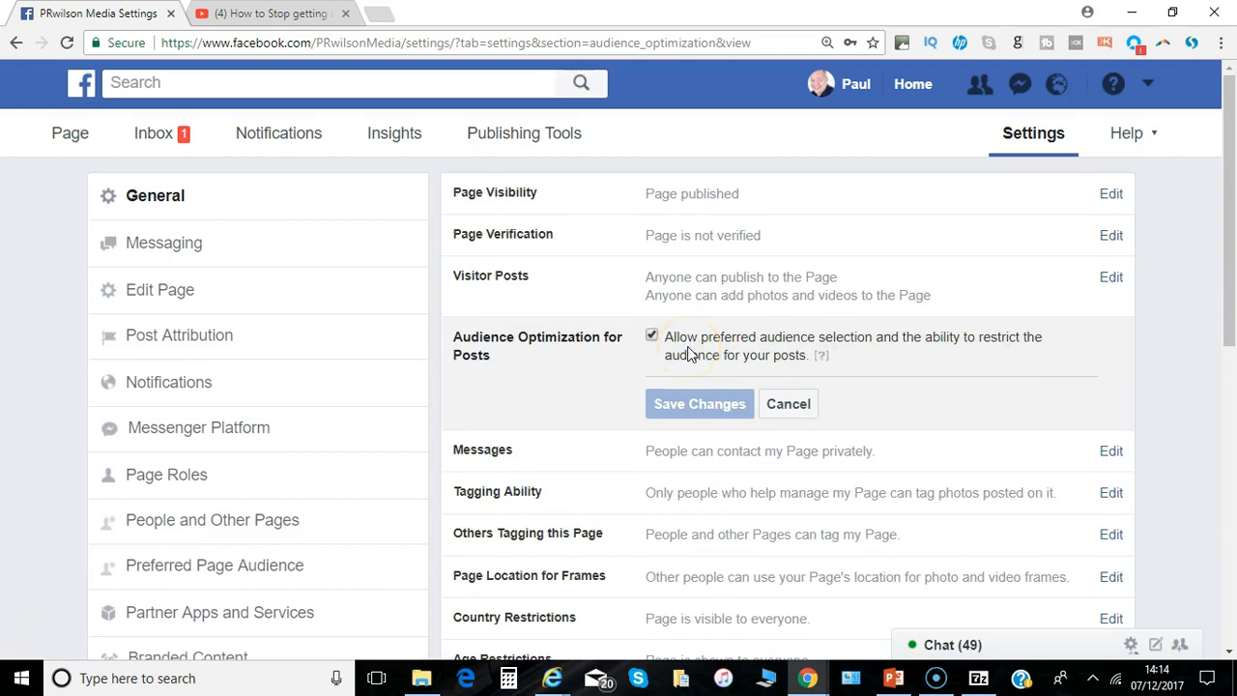
pyautogui.click(787, 410)
pyautogui.click(787, 406)
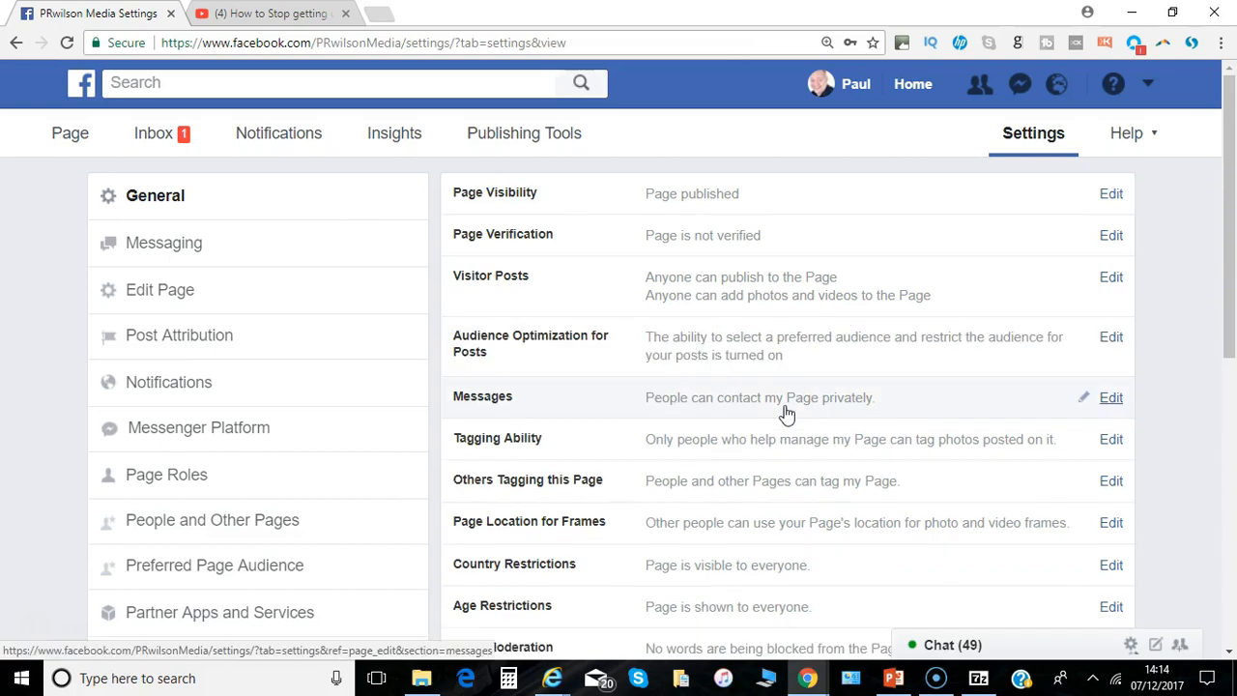
pyautogui.click(1111, 399)
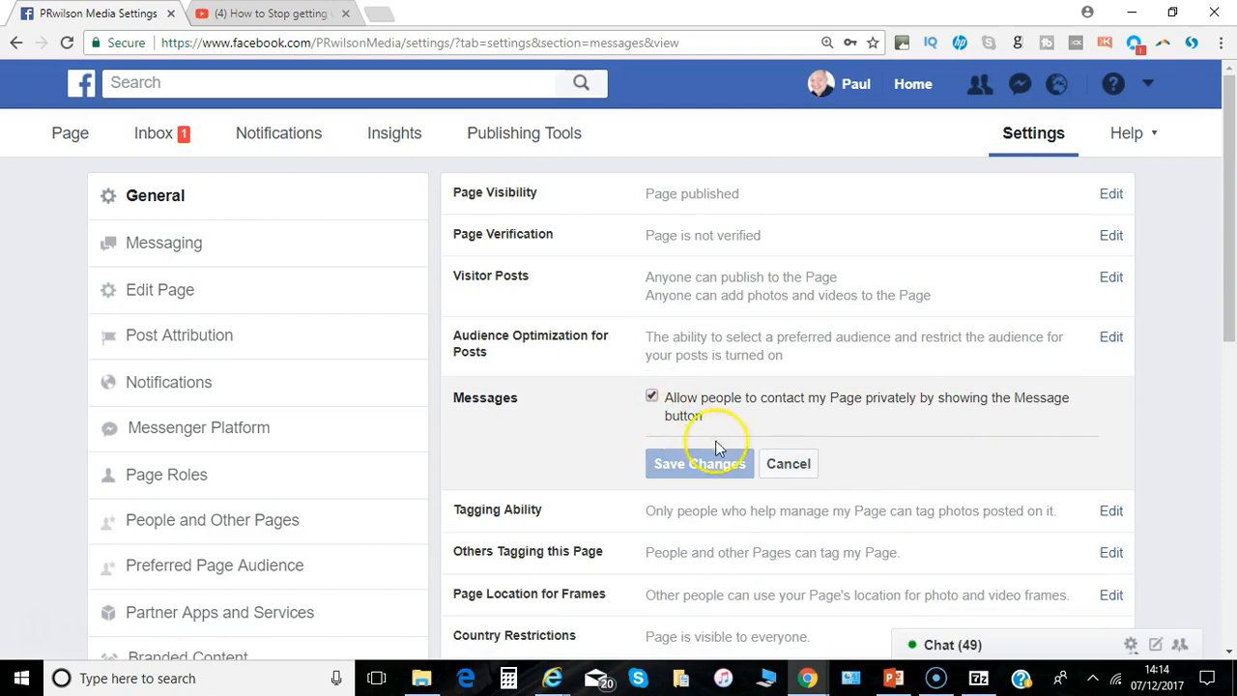
pyautogui.click(789, 465)
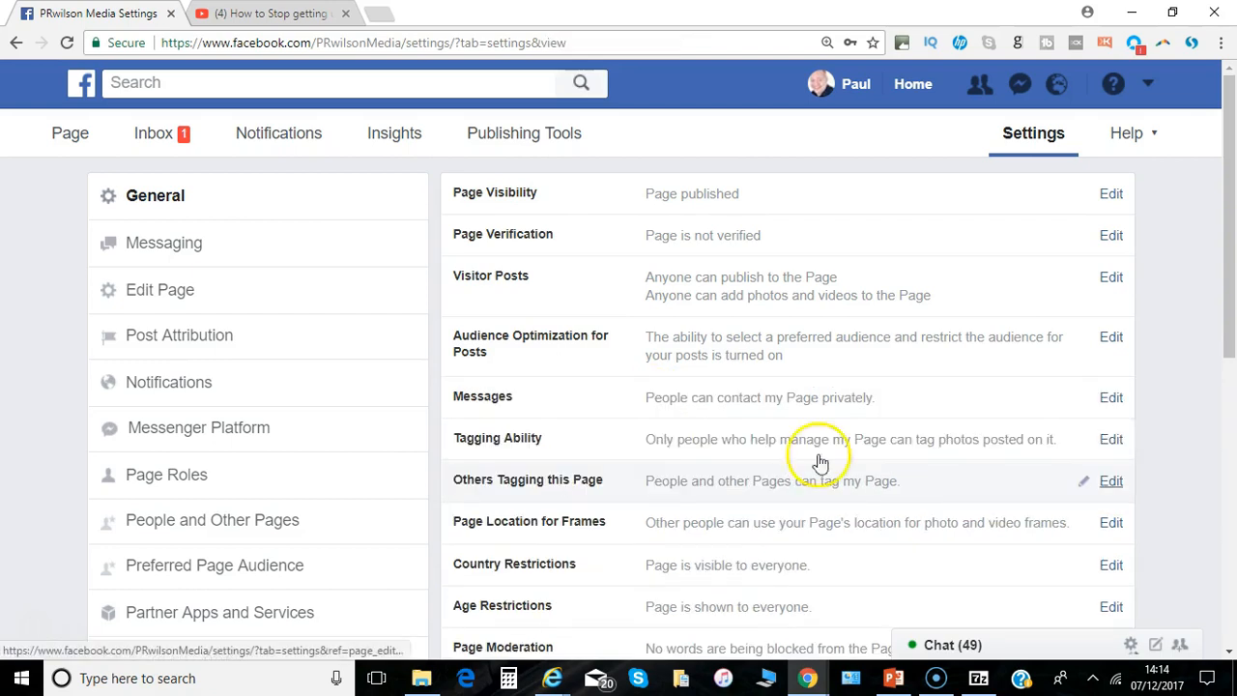
# Try allowing others to tag the Page's photos and videos under Tagging Ability, and cancel the edit
pyautogui.moveTo(1228, 318); pyautogui.dragTo(1221, 362)
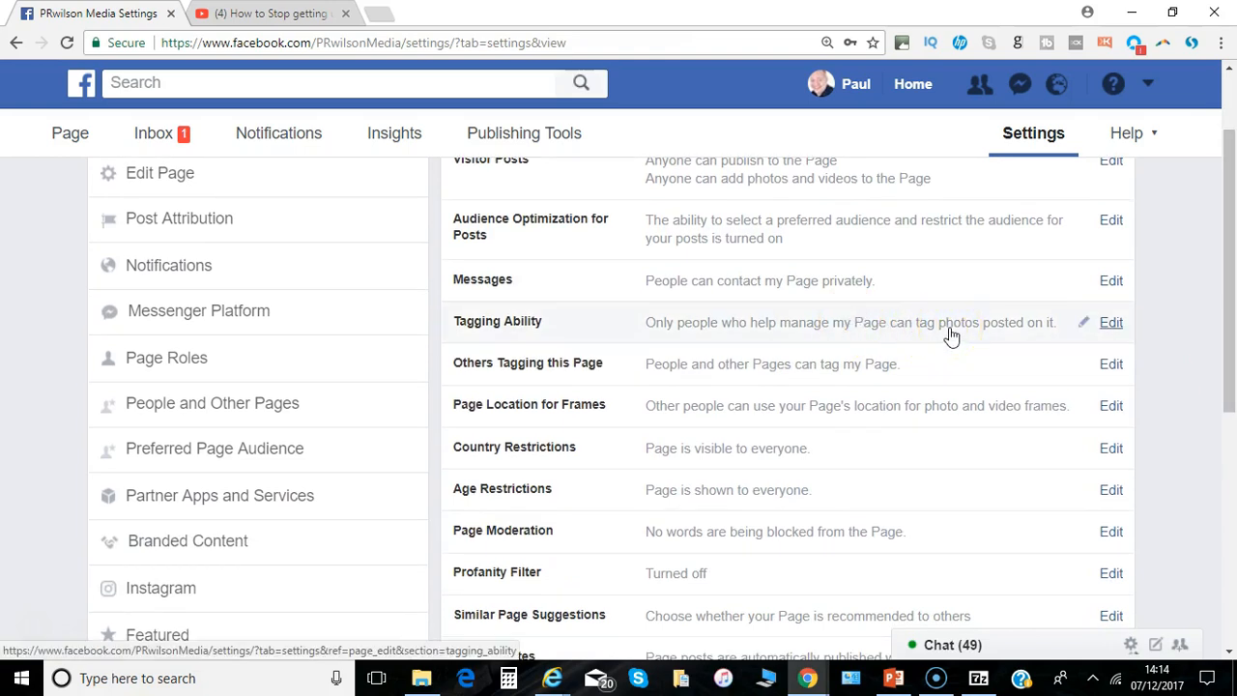
pyautogui.click(1110, 324)
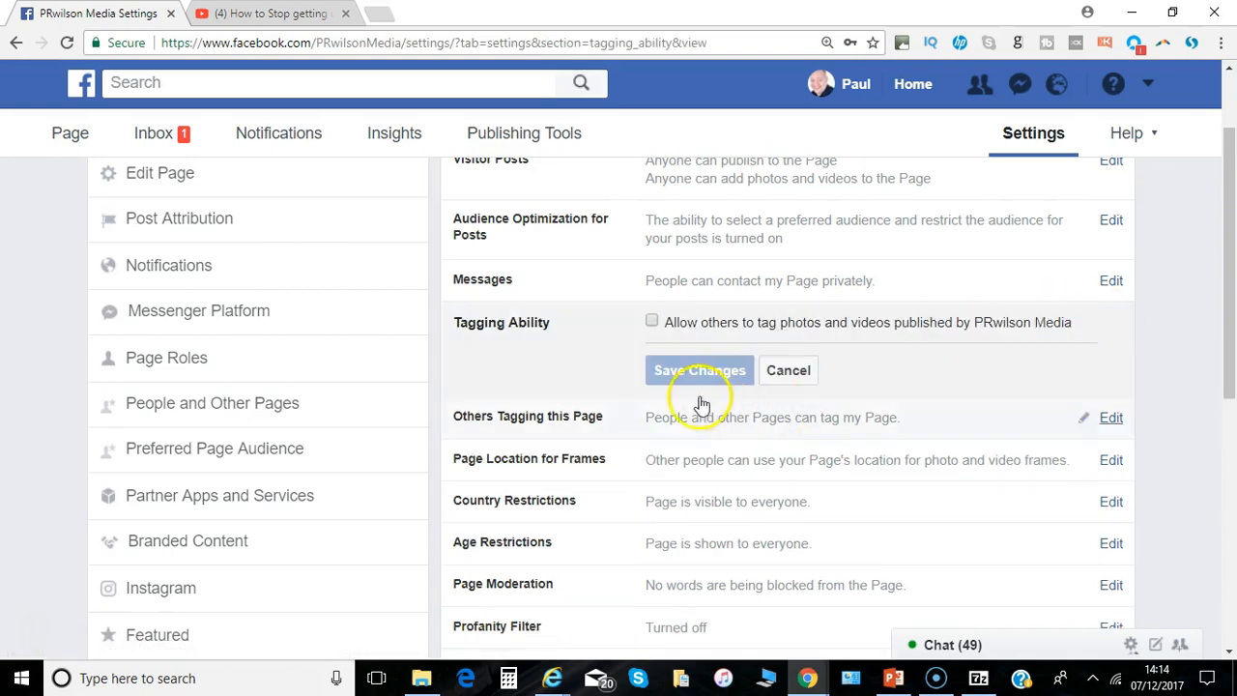
pyautogui.click(653, 324)
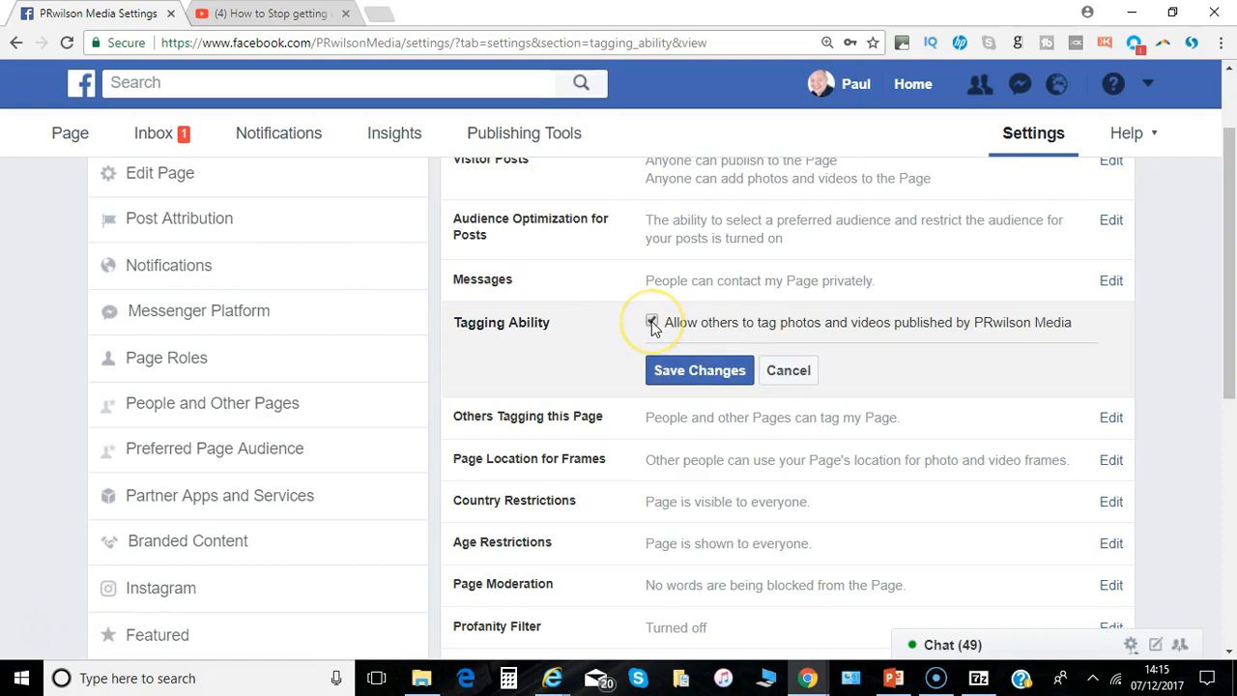
pyautogui.click(653, 325)
pyautogui.click(785, 373)
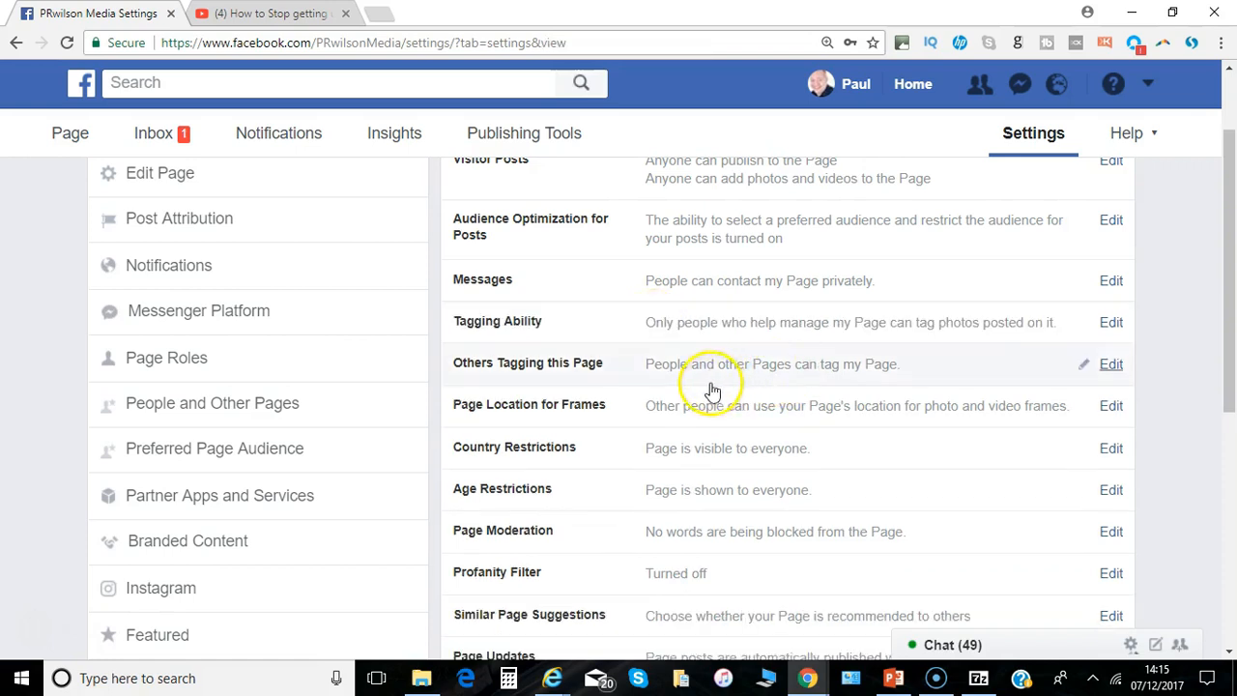
# Open the Others Tagging this Page option and look through the remaining General settings down to Remove Page
pyautogui.click(1114, 366)
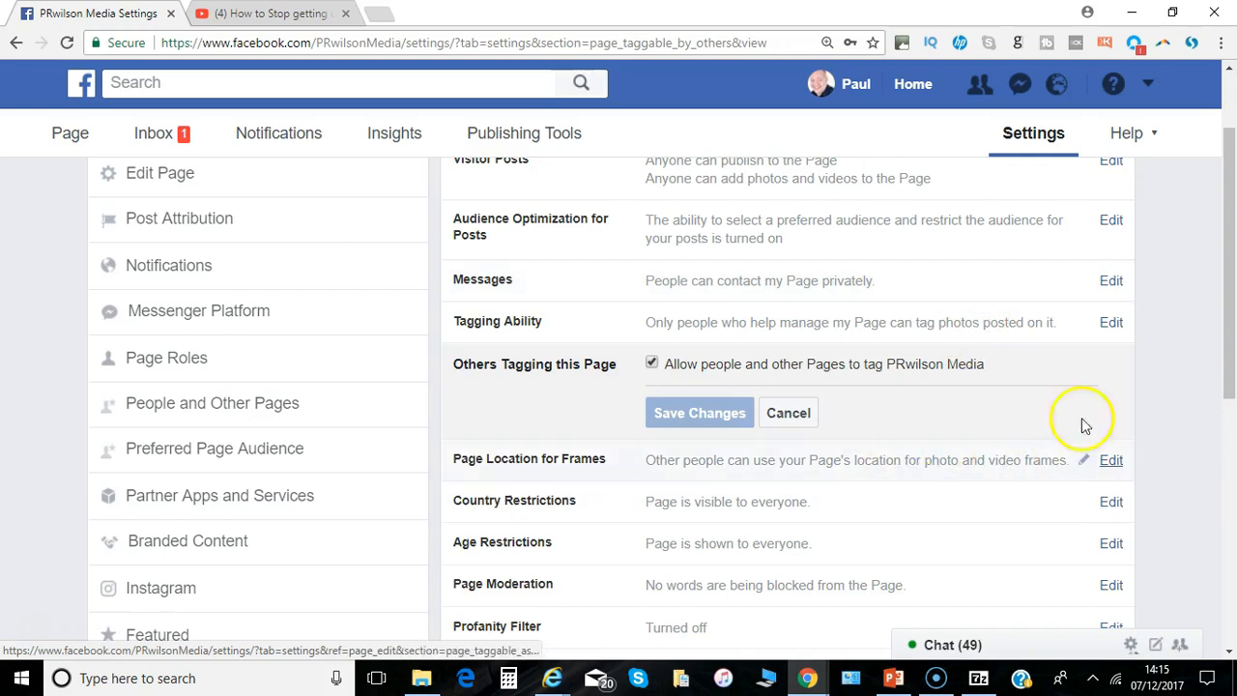
pyautogui.moveTo(1232, 359); pyautogui.dragTo(1231, 442)
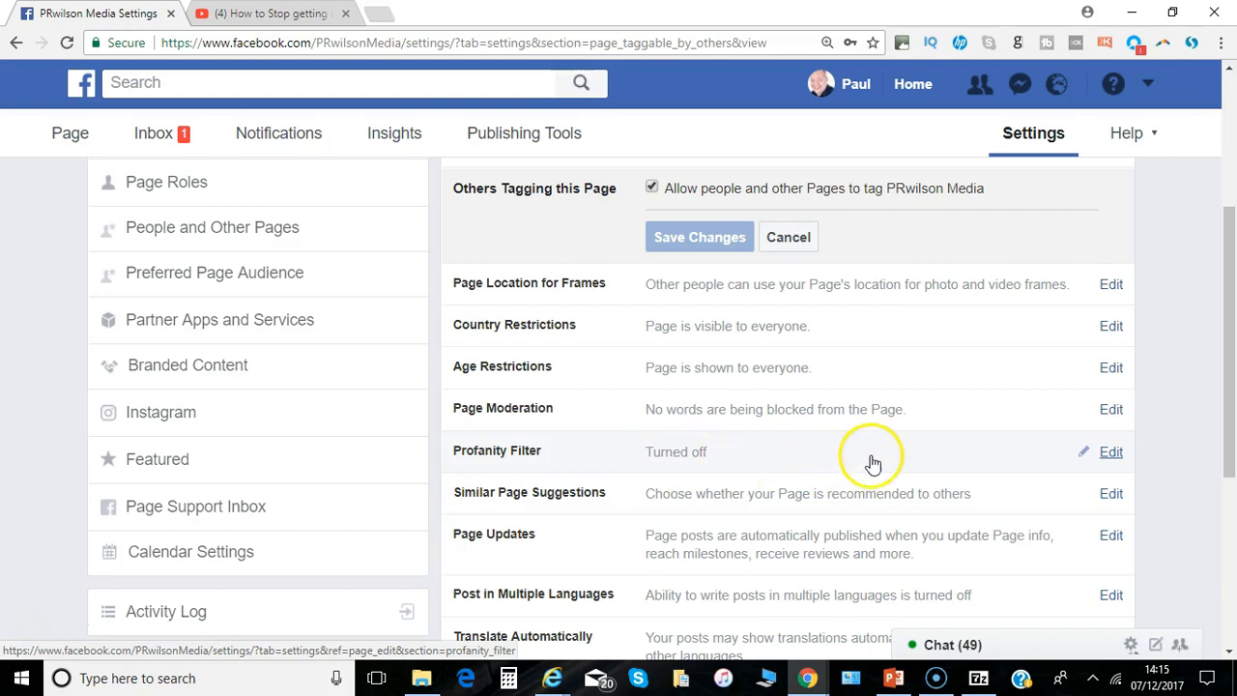
pyautogui.moveTo(1224, 378); pyautogui.dragTo(1233, 501)
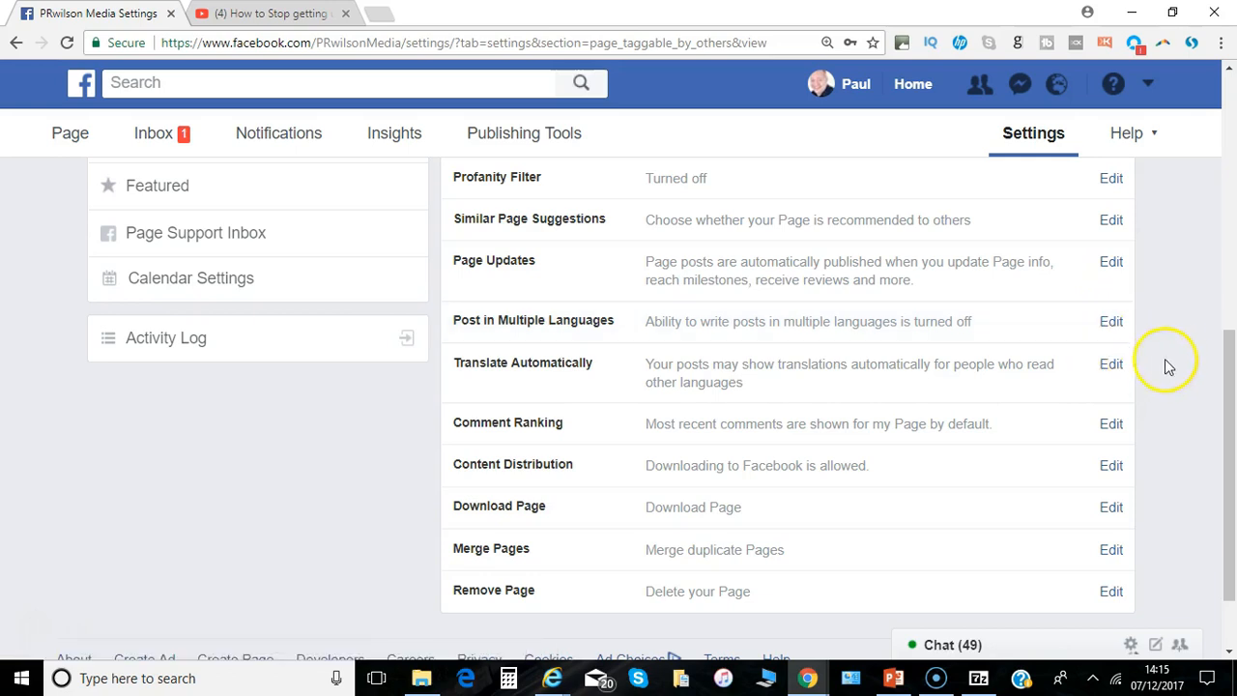
pyautogui.moveTo(1235, 391); pyautogui.dragTo(1195, 120)
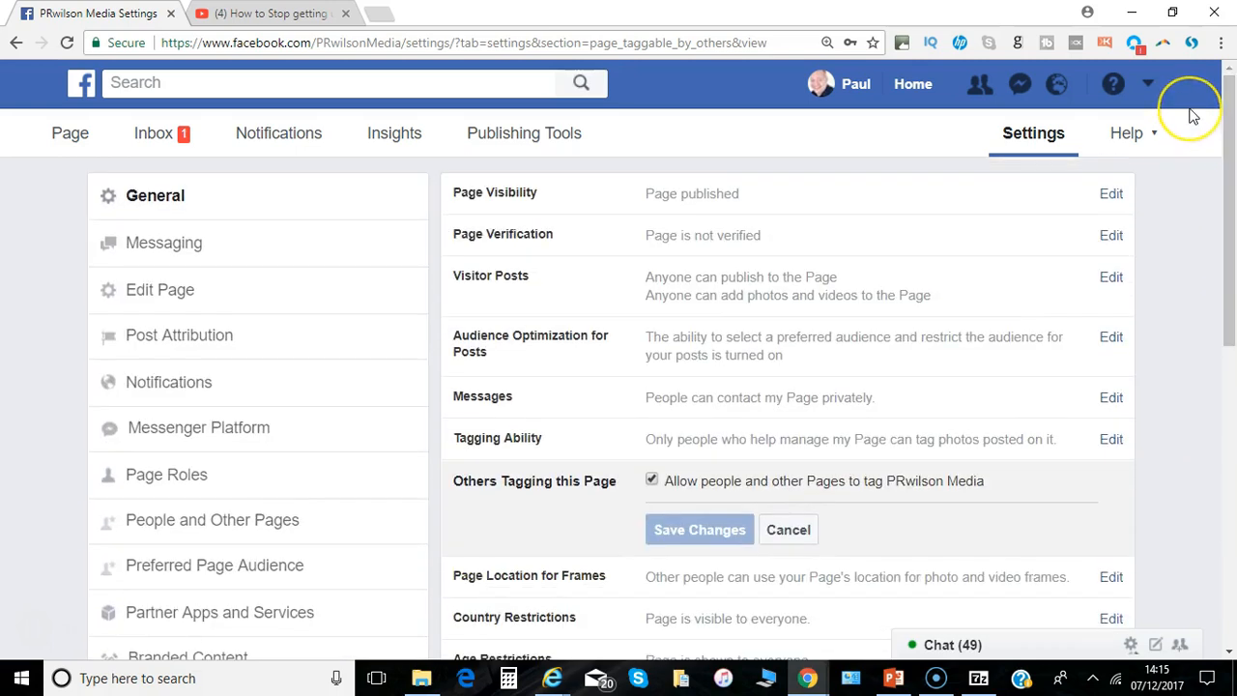